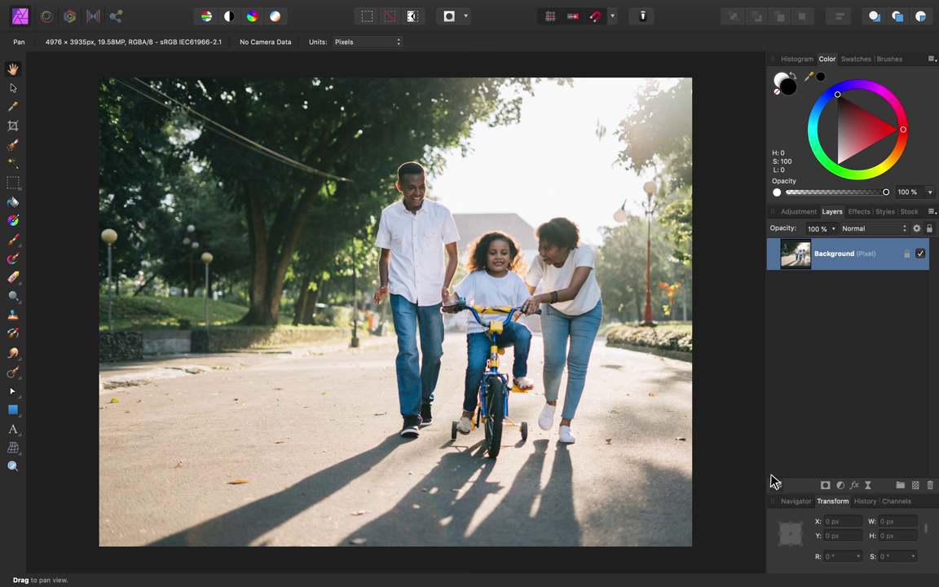
# Step: Add a Live Vignette filter with exposure -3.166 and 100% hardness
pyautogui.click(868, 486)
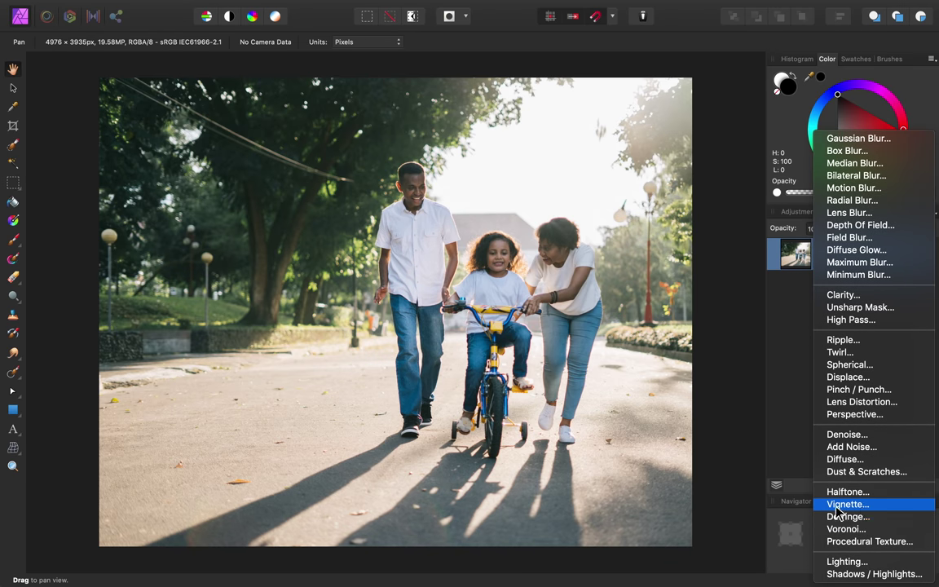
pyautogui.click(872, 505)
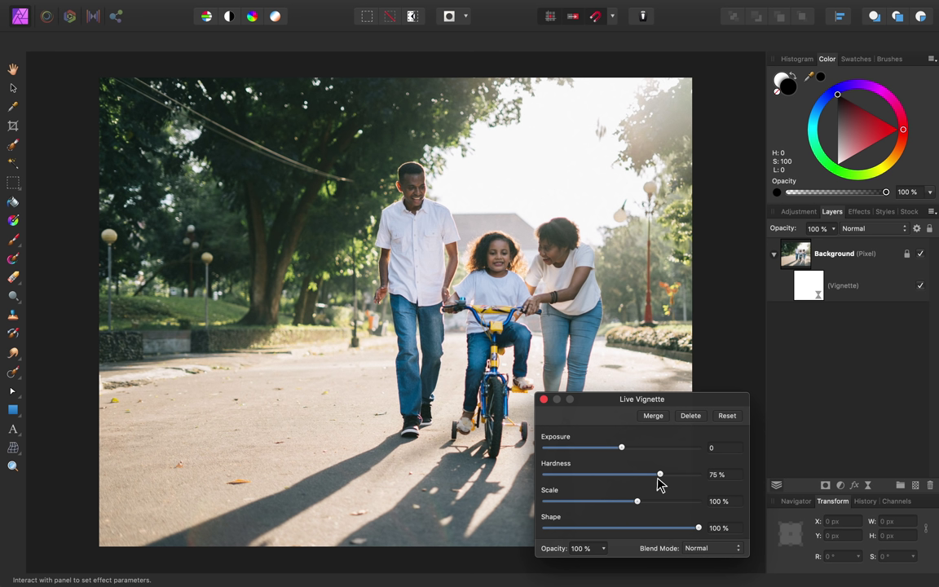
pyautogui.moveTo(621, 448); pyautogui.dragTo(560, 448)
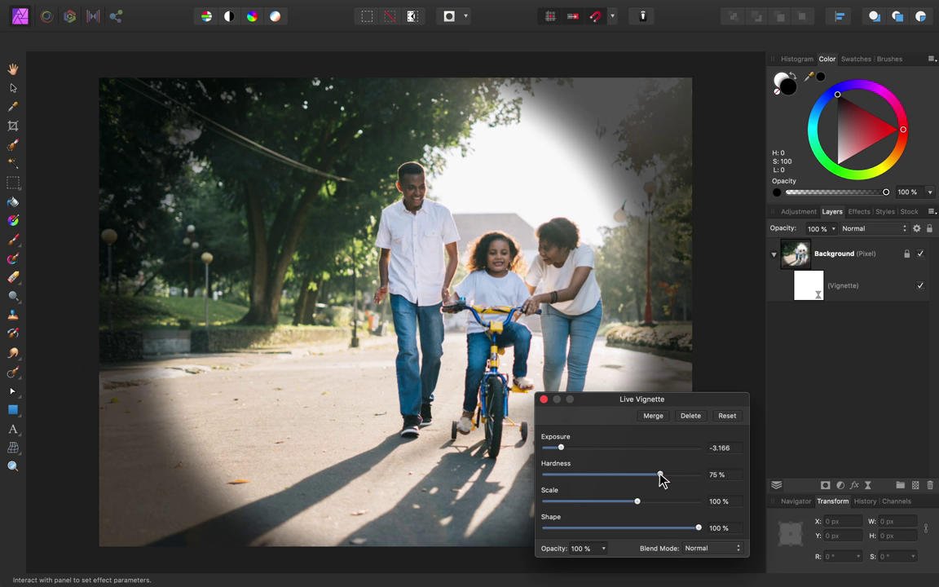
pyautogui.moveTo(661, 475); pyautogui.dragTo(702, 484)
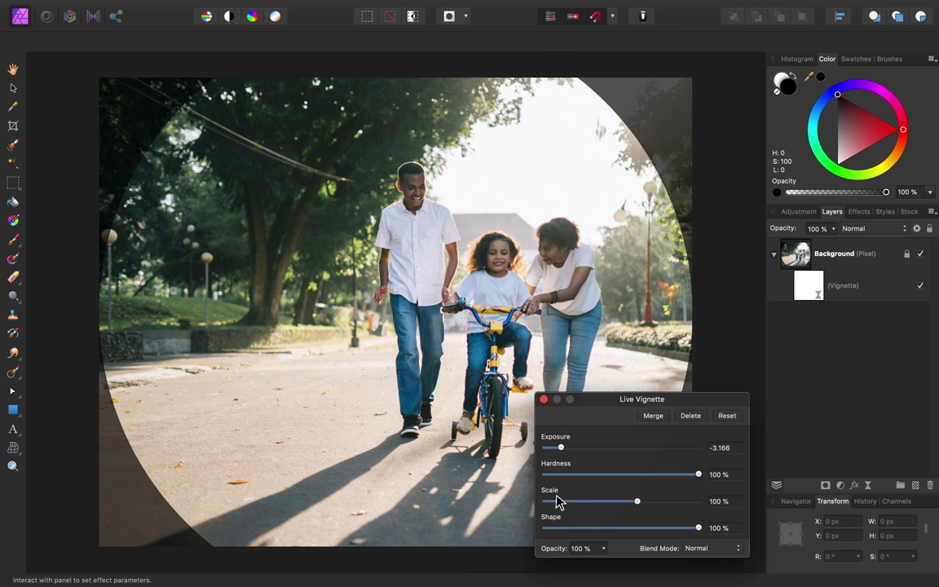
# Step: Reshape the vignette to 77% scale and 57% hardness, then close its settings
pyautogui.moveTo(639, 506); pyautogui.dragTo(612, 505)
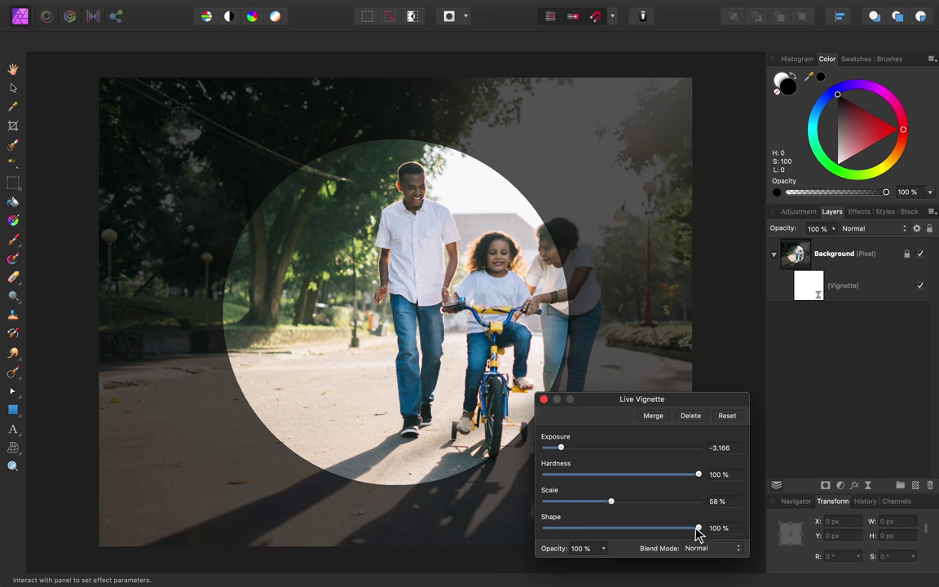
pyautogui.moveTo(698, 528)
pyautogui.mouseDown()
pyautogui.moveTo(636, 530)
pyautogui.moveTo(709, 536)
pyautogui.mouseUp()
pyautogui.moveTo(698, 475); pyautogui.dragTo(622, 503)
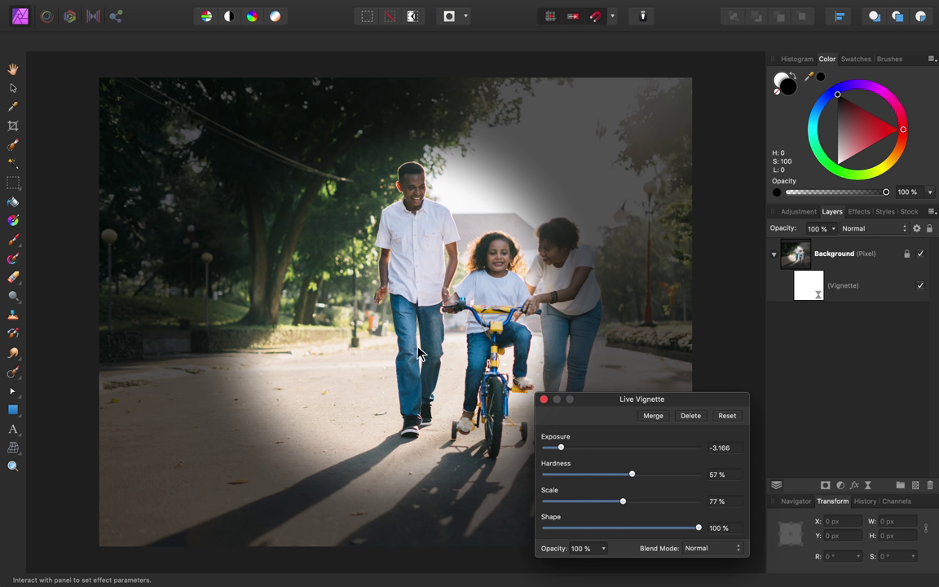
pyautogui.click(543, 399)
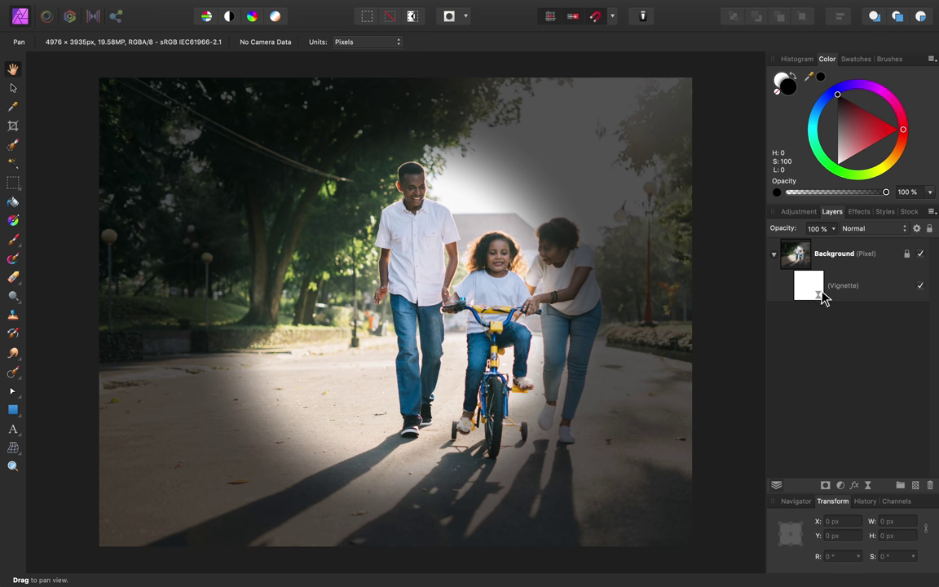
# Step: Hide the Live Vignette and add a black fill layer at 81% opacity
pyautogui.click(919, 287)
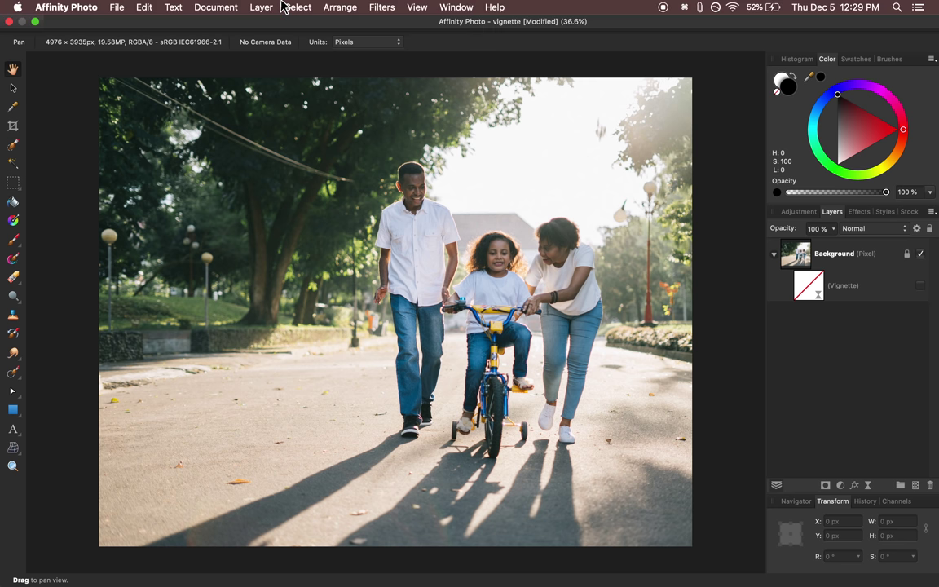
pyautogui.click(260, 8)
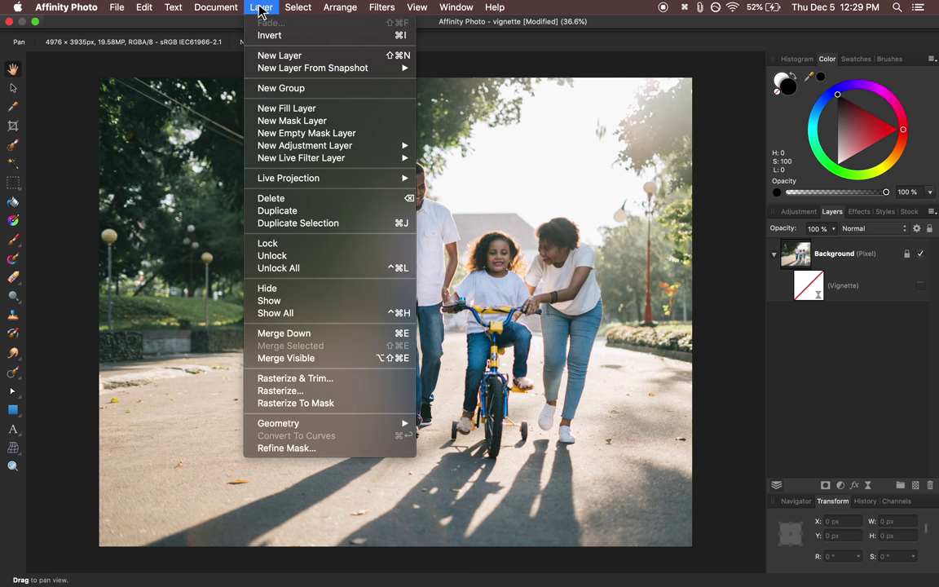
pyautogui.click(327, 110)
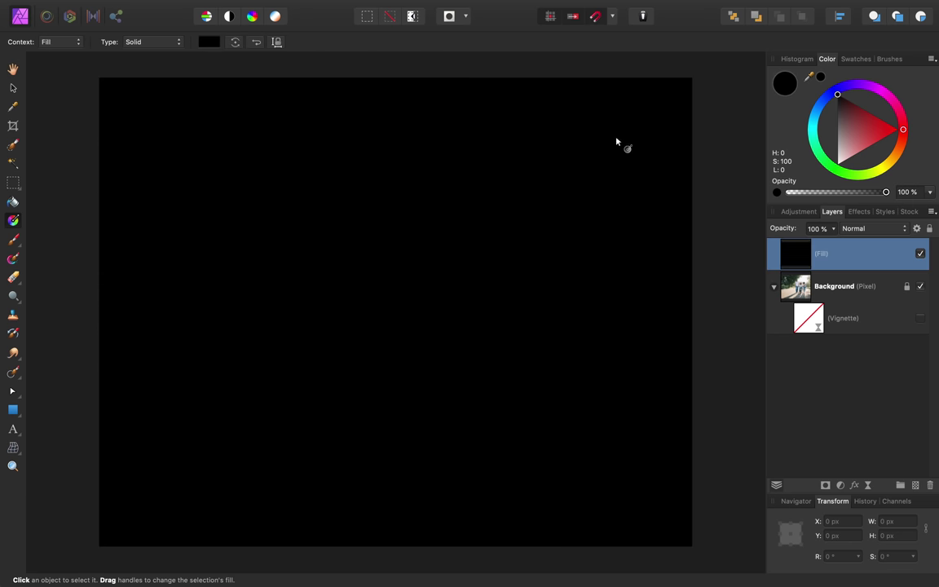
pyautogui.click(838, 97)
pyautogui.moveTo(838, 97); pyautogui.dragTo(828, 82)
pyautogui.moveTo(787, 231); pyautogui.dragTo(774, 232)
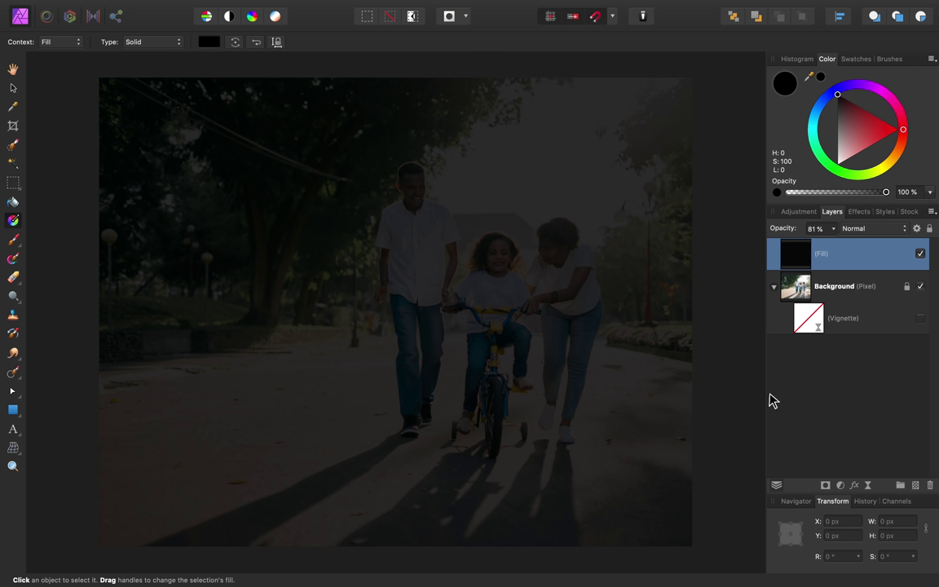
# Step: Mask the fill layer and paint a soft black stroke over the family
pyautogui.click(825, 486)
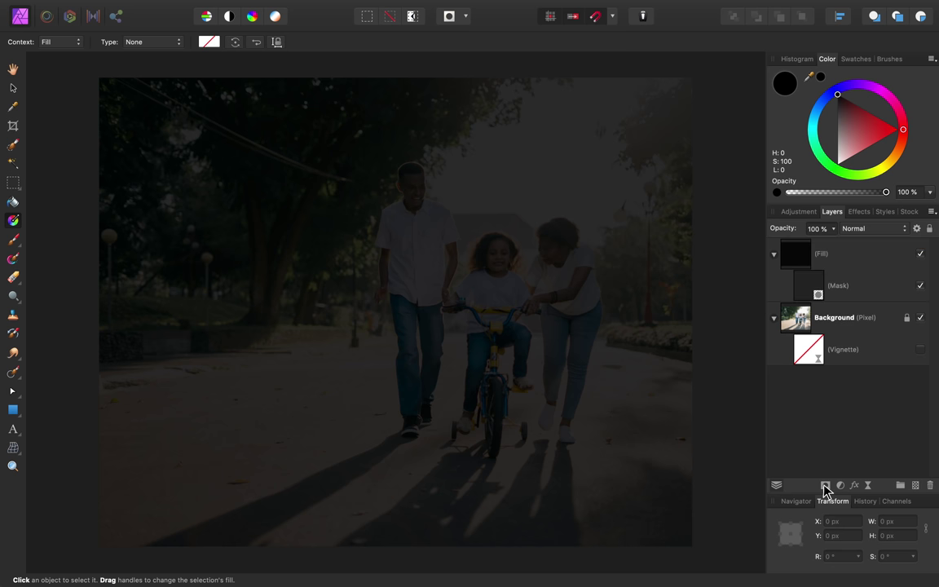
pyautogui.click(811, 288)
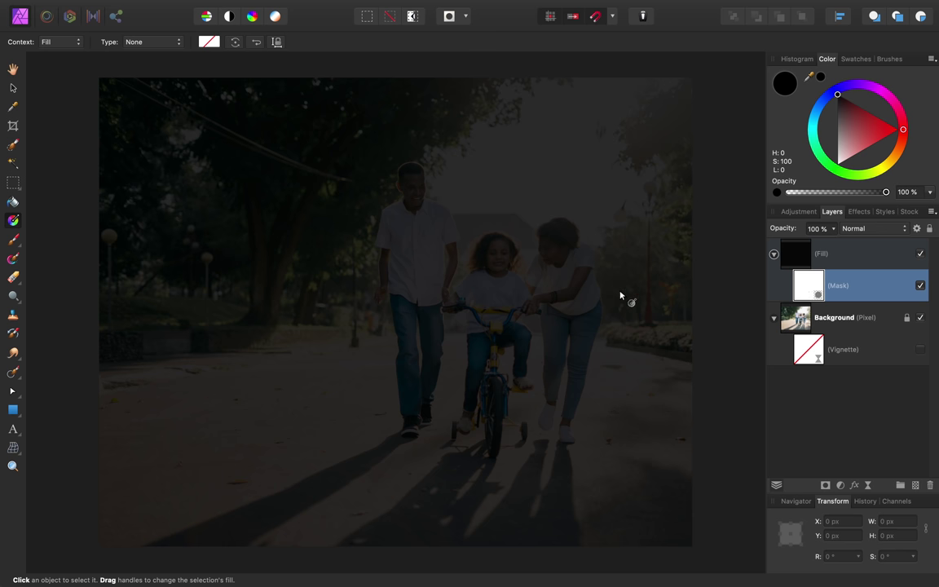
pyautogui.press('b')
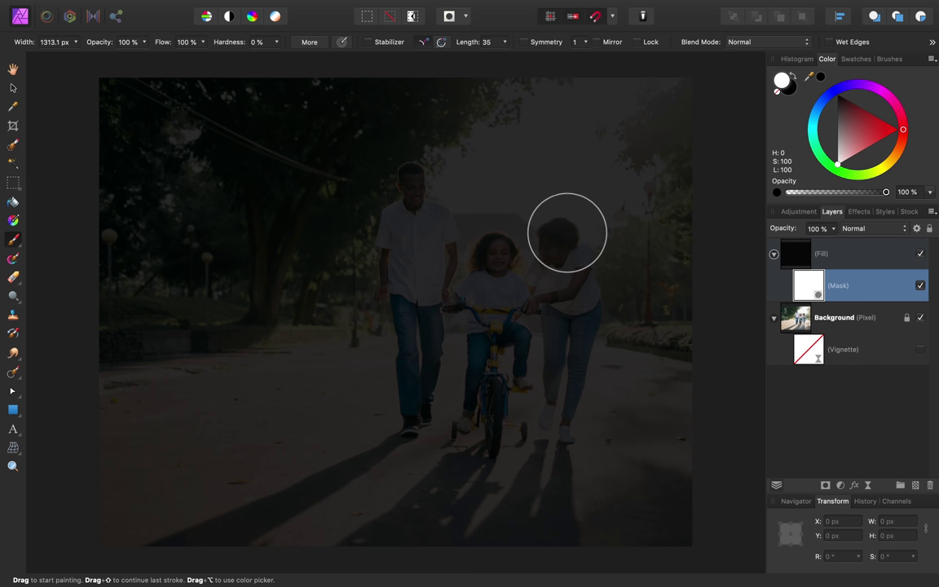
pyautogui.press('x')
pyautogui.moveTo(566, 232)
pyautogui.mouseDown()
pyautogui.moveTo(535, 254)
pyautogui.moveTo(529, 236)
pyautogui.moveTo(496, 217)
pyautogui.moveTo(437, 242)
pyautogui.moveTo(438, 323)
pyautogui.moveTo(472, 338)
pyautogui.moveTo(499, 329)
pyautogui.moveTo(514, 305)
pyautogui.mouseUp()
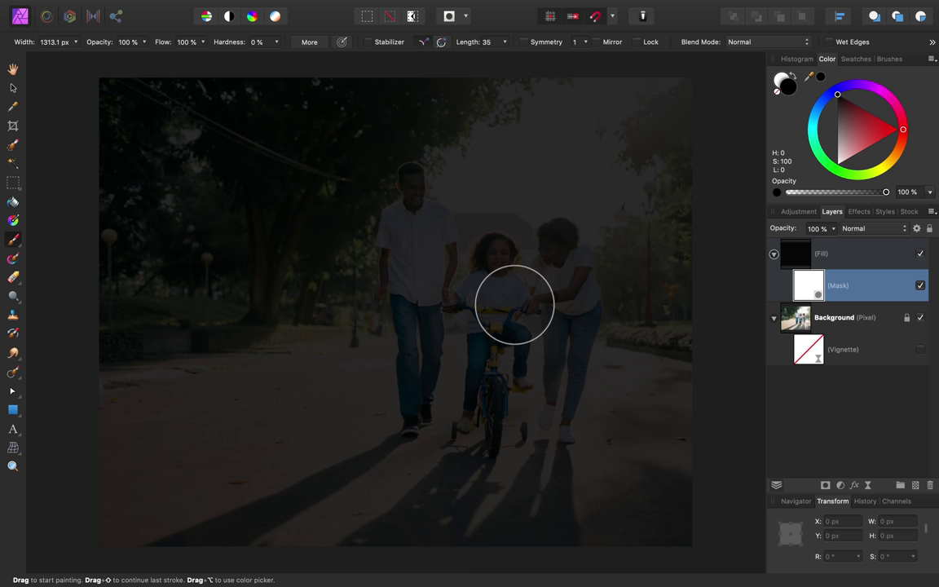
pyautogui.press(']')
pyautogui.press(']')
pyautogui.press(']')
pyautogui.press(']')
pyautogui.press(']')
pyautogui.press(']')
pyautogui.press(']')
pyautogui.press(']')
pyautogui.press(']')
pyautogui.press(']')
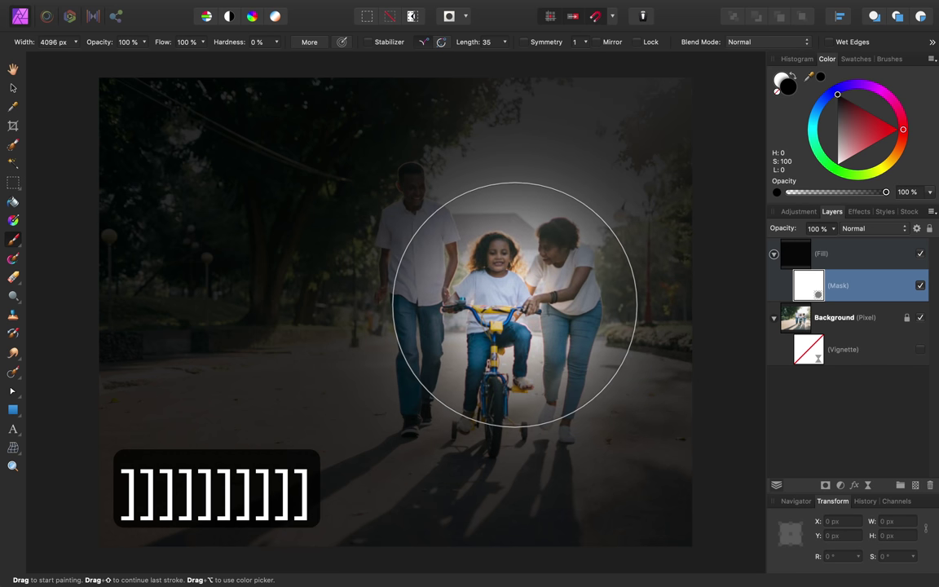
# Step: Enlarge the brush to 4096 px and paint the mask black across the photo's centre
pyautogui.press(']')
pyautogui.press(']')
pyautogui.press(']')
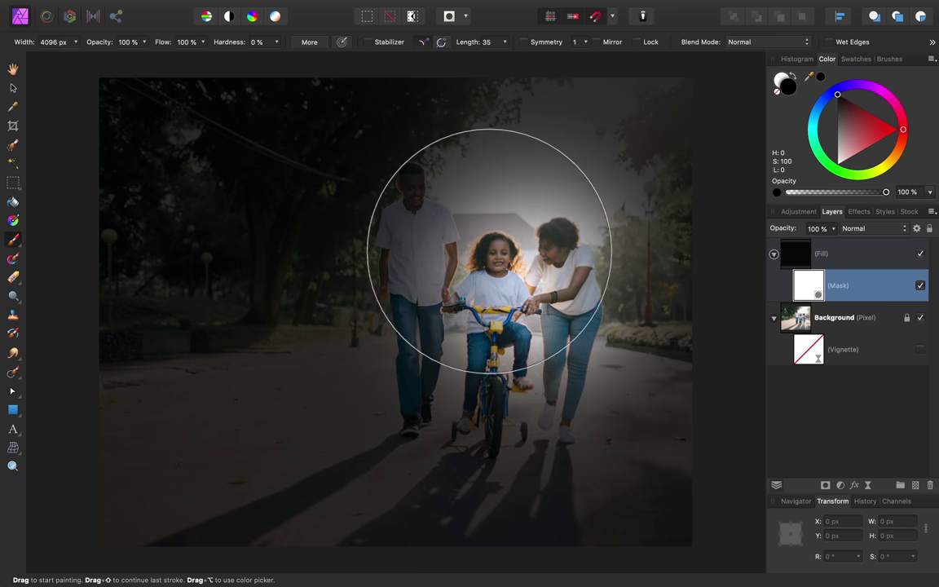
pyautogui.moveTo(469, 260)
pyautogui.mouseDown()
pyautogui.moveTo(439, 309)
pyautogui.moveTo(487, 356)
pyautogui.moveTo(560, 316)
pyautogui.moveTo(542, 249)
pyautogui.moveTo(470, 229)
pyautogui.moveTo(417, 295)
pyautogui.moveTo(432, 340)
pyautogui.moveTo(519, 365)
pyautogui.moveTo(557, 311)
pyautogui.moveTo(501, 249)
pyautogui.moveTo(412, 276)
pyautogui.moveTo(420, 357)
pyautogui.moveTo(536, 357)
pyautogui.moveTo(538, 283)
pyautogui.mouseUp()
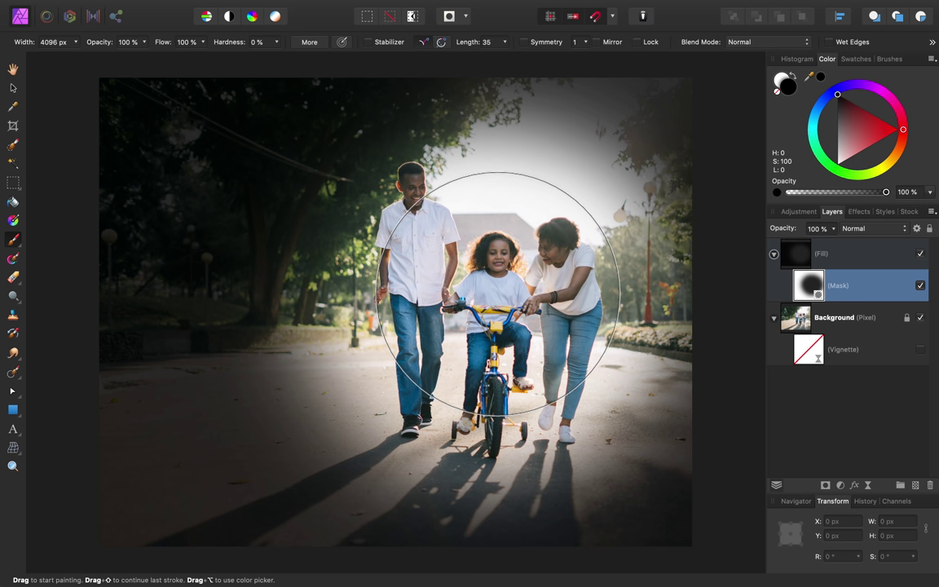
pyautogui.press('h')
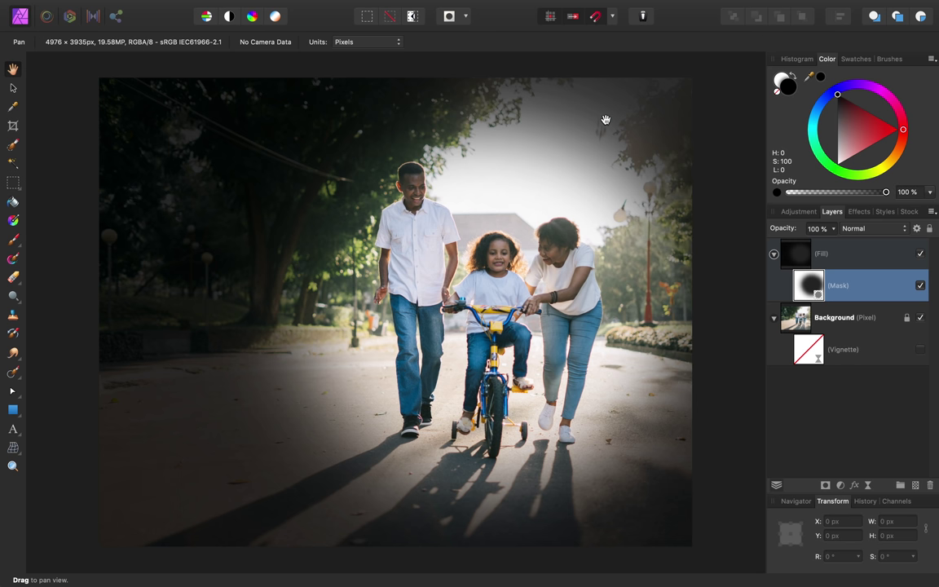
pyautogui.click(920, 255)
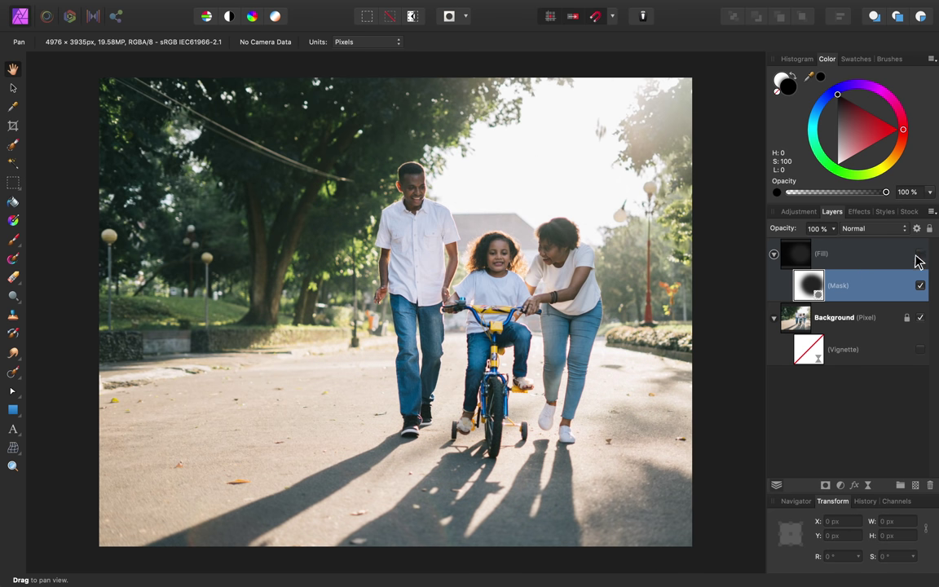
pyautogui.click(920, 254)
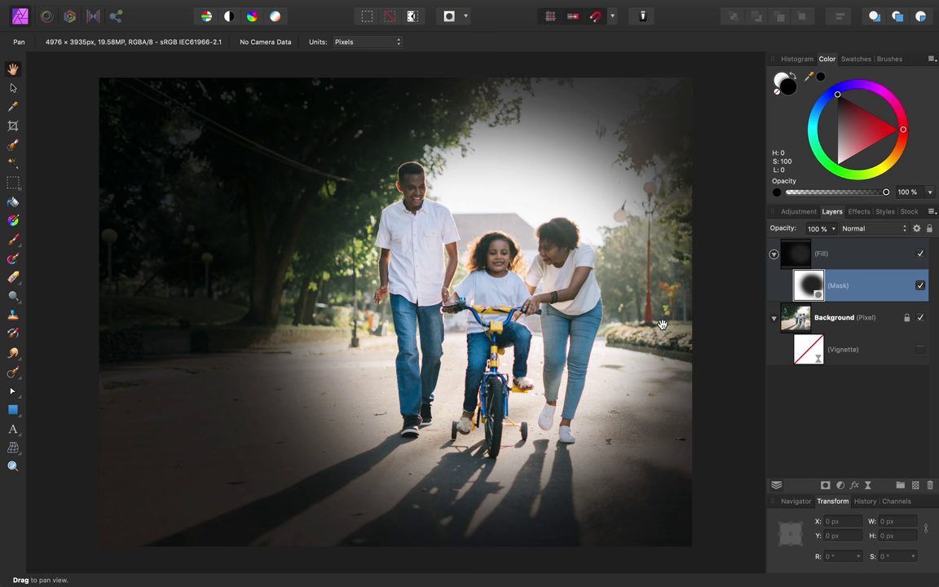
pyautogui.click(855, 260)
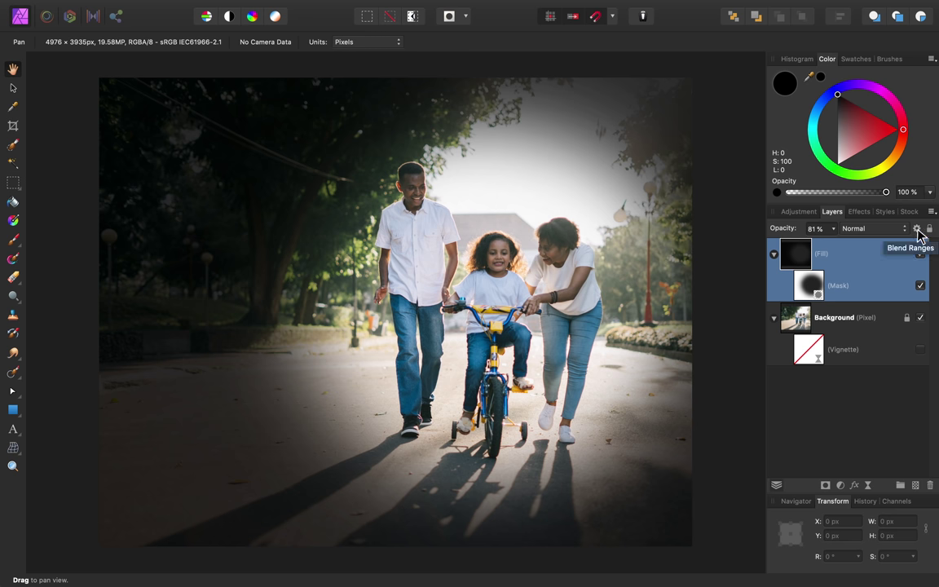
# Step: Drag the Fill layer's Underlying Composition top-right node to Out 0% in Blend Ranges
pyautogui.click(917, 230)
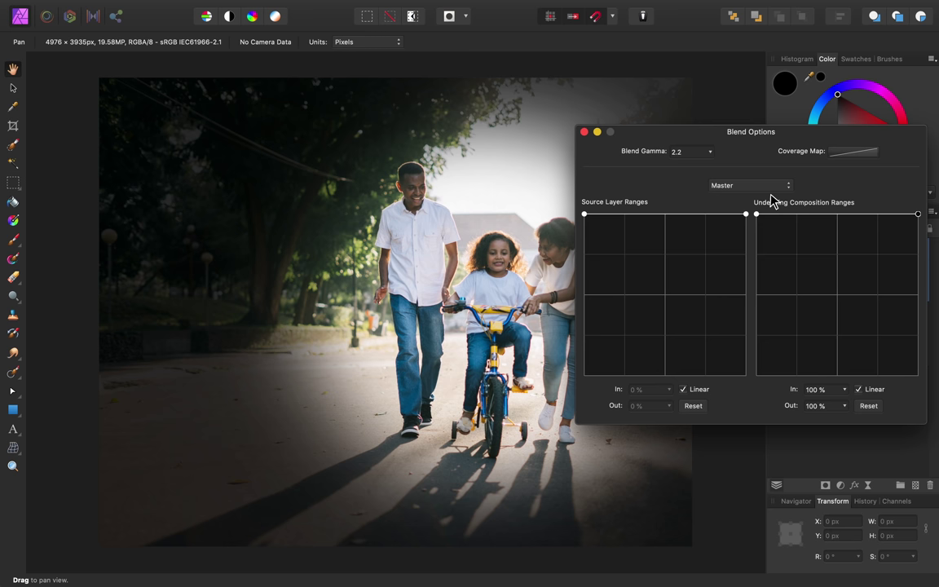
pyautogui.hscroll(5, 496, 224)
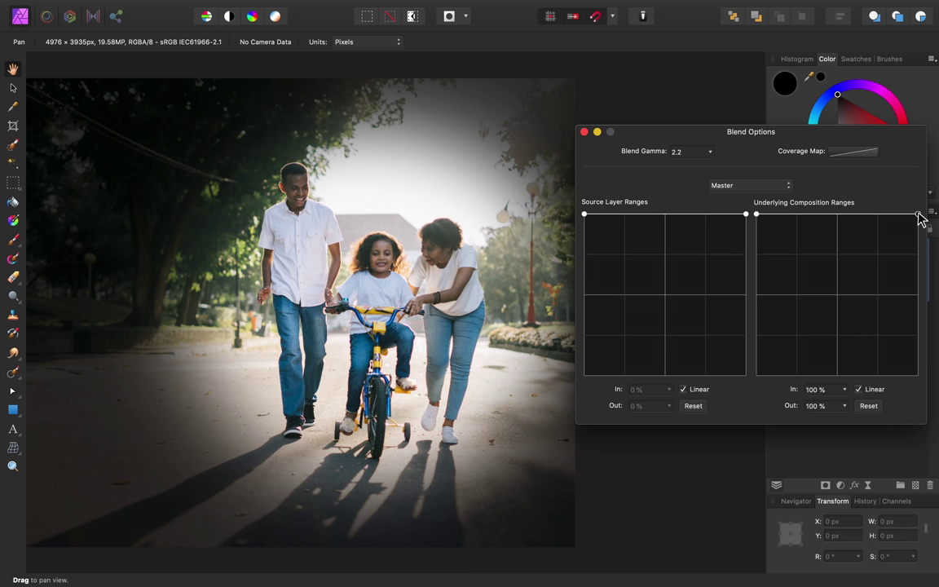
pyautogui.moveTo(918, 214); pyautogui.dragTo(930, 406)
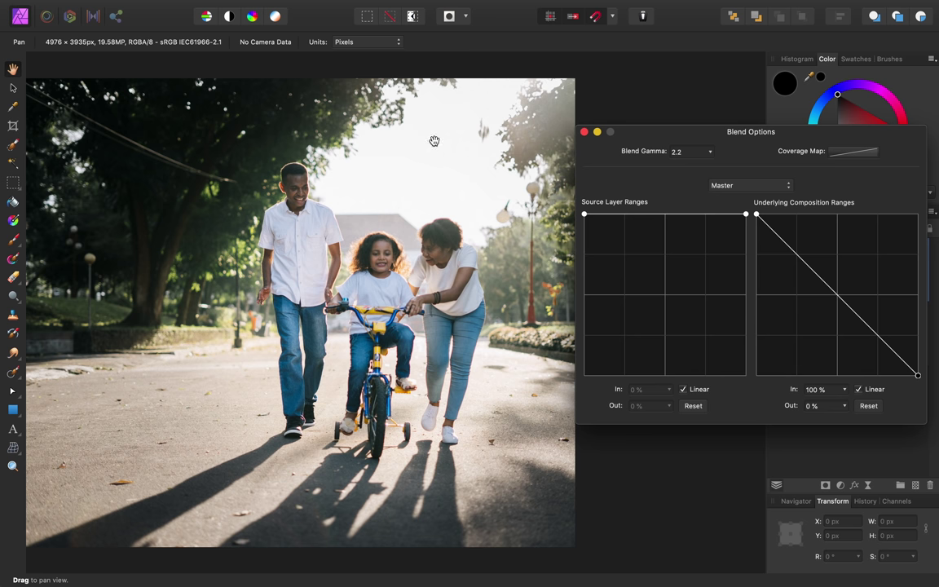
pyautogui.hscroll(-3, 435, 141)
pyautogui.scroll(-1, 435, 141)
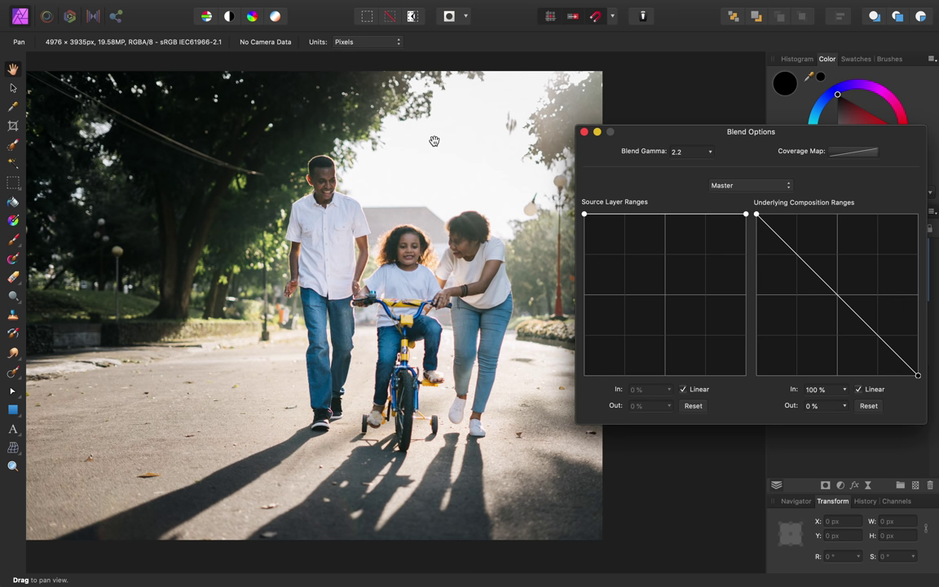
# Step: Close Blend Options and toggle the Fill layer off and on to compare
pyautogui.click(583, 131)
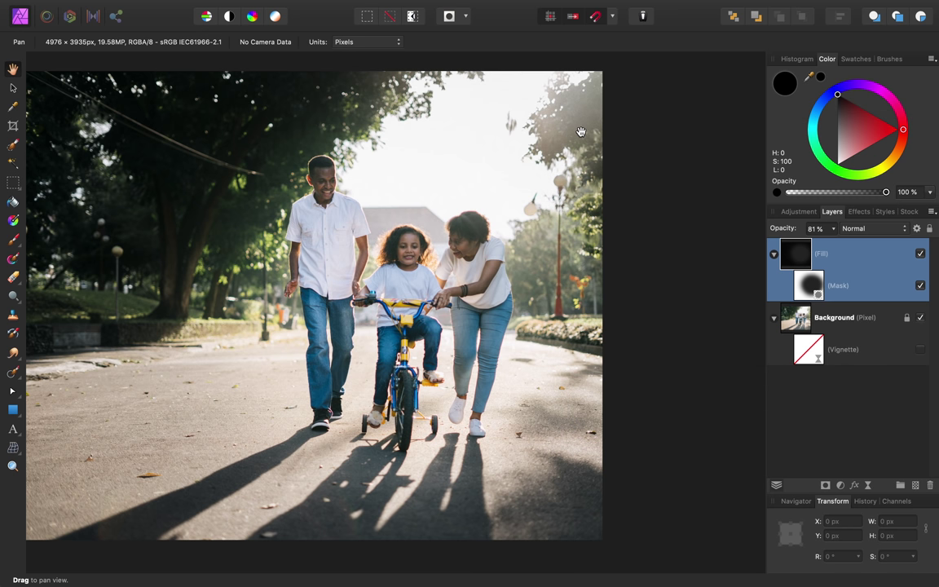
pyautogui.hscroll(-10, 581, 131)
pyautogui.scroll(-1, 580, 131)
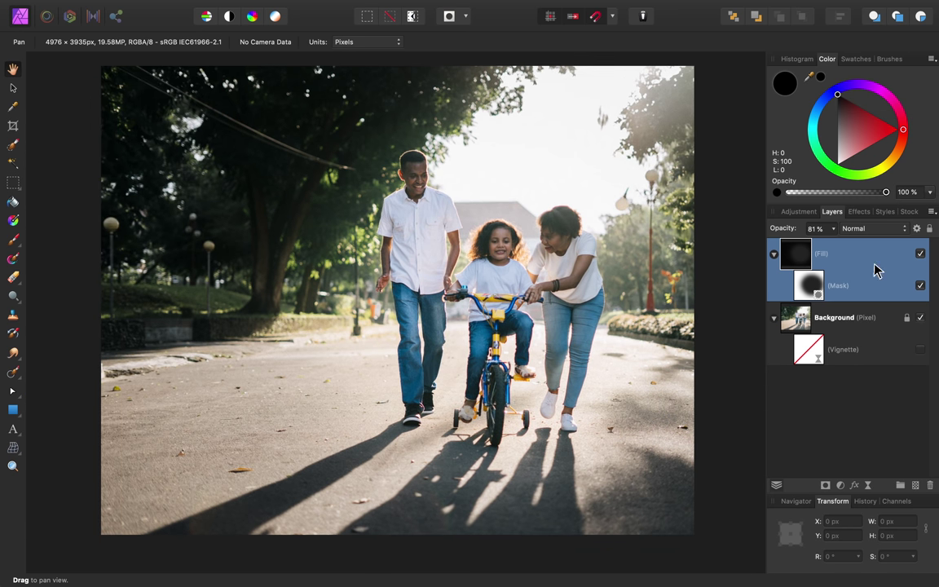
pyautogui.click(920, 253)
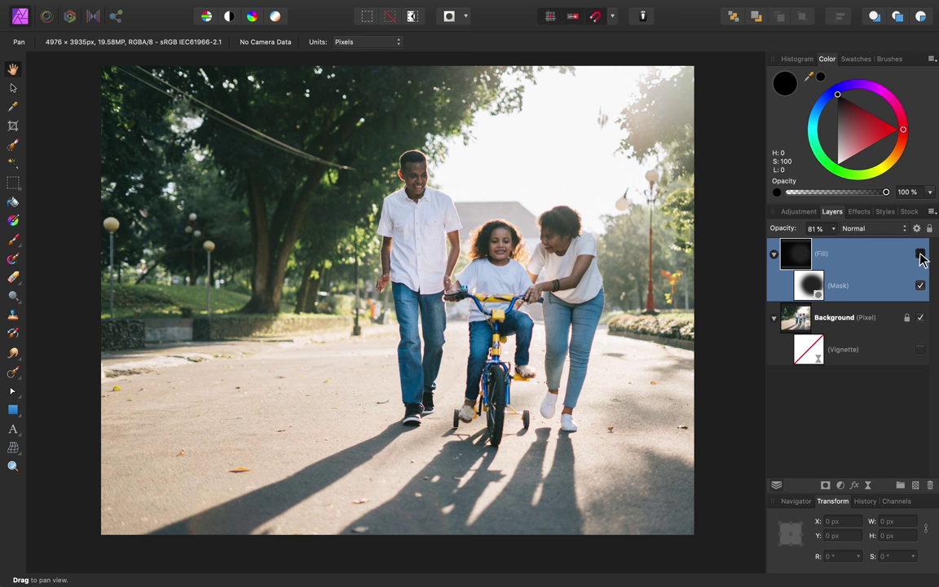
pyautogui.click(921, 254)
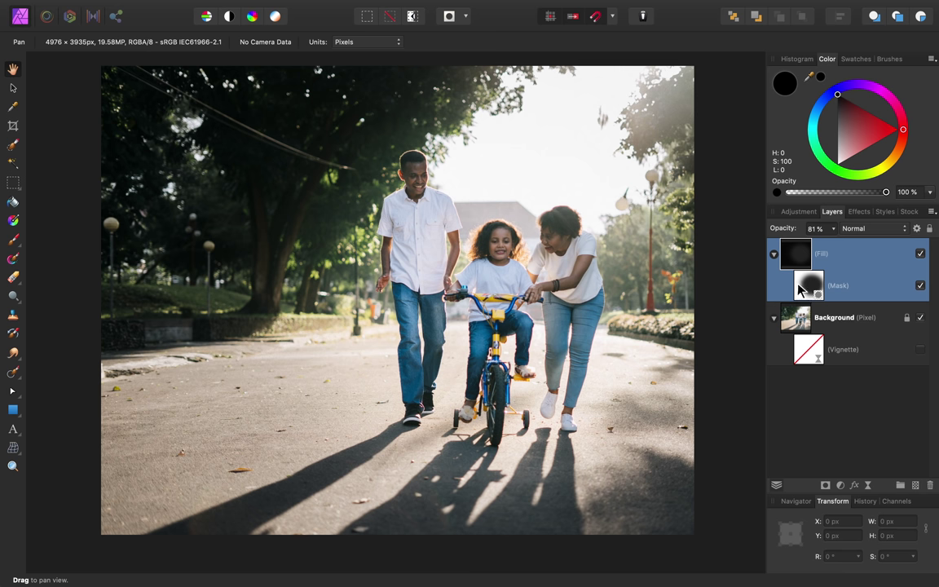
# Step: Raise the Fill layer's opacity from 81% to 100% and toggle it to compare
pyautogui.scroll(5, 791, 232)
pyautogui.moveTo(790, 231); pyautogui.dragTo(844, 236)
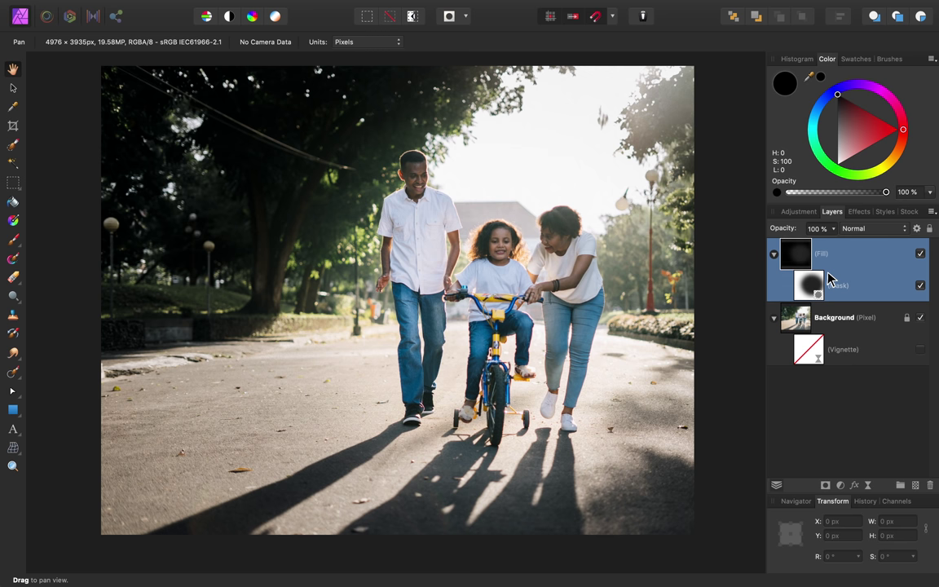
pyautogui.click(920, 255)
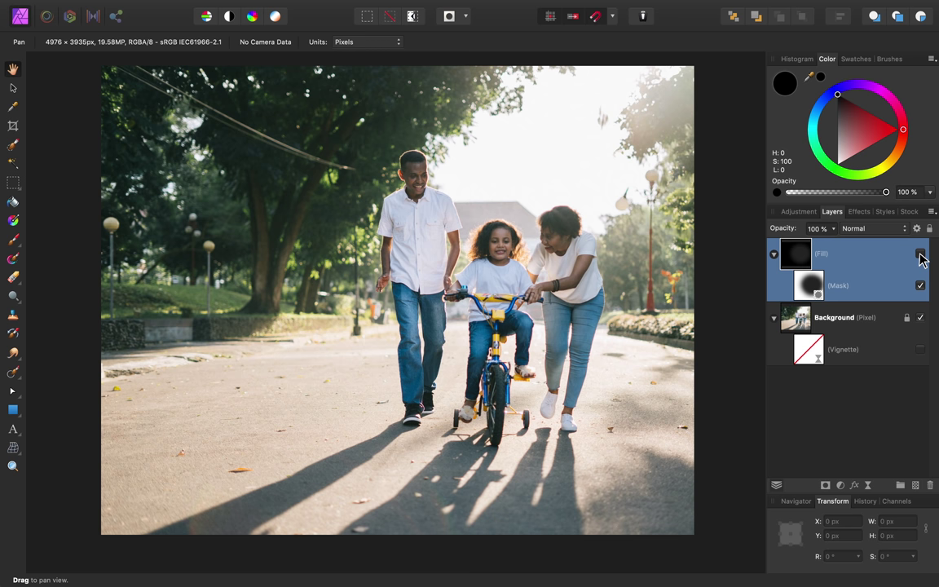
pyautogui.click(920, 255)
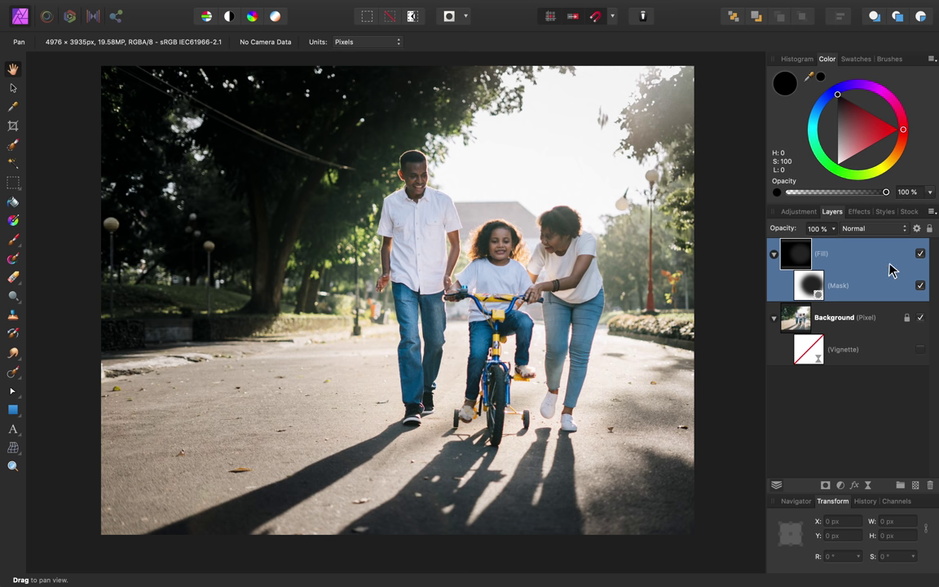
# Step: Hide the Fill layer, then show and select the Vignette live filter
pyautogui.click(921, 253)
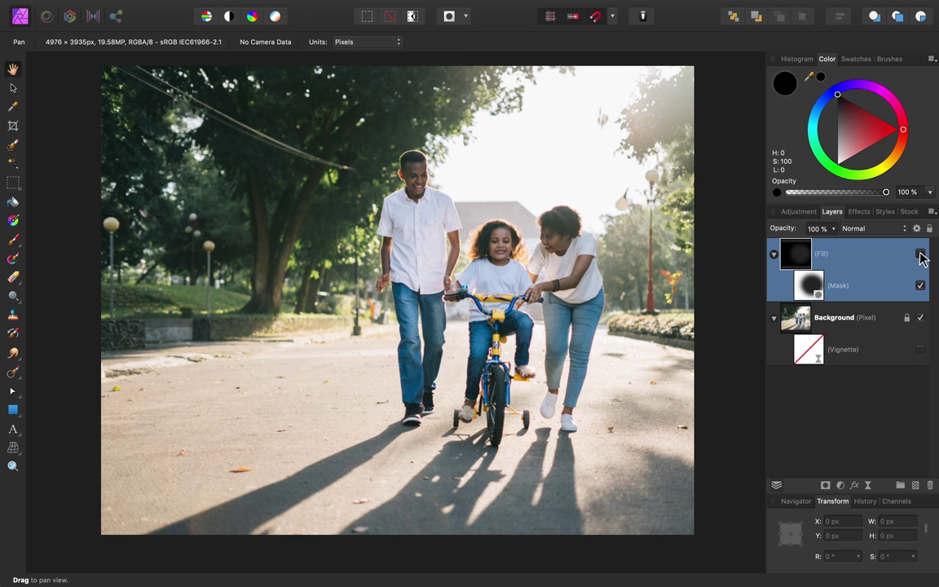
pyautogui.click(920, 348)
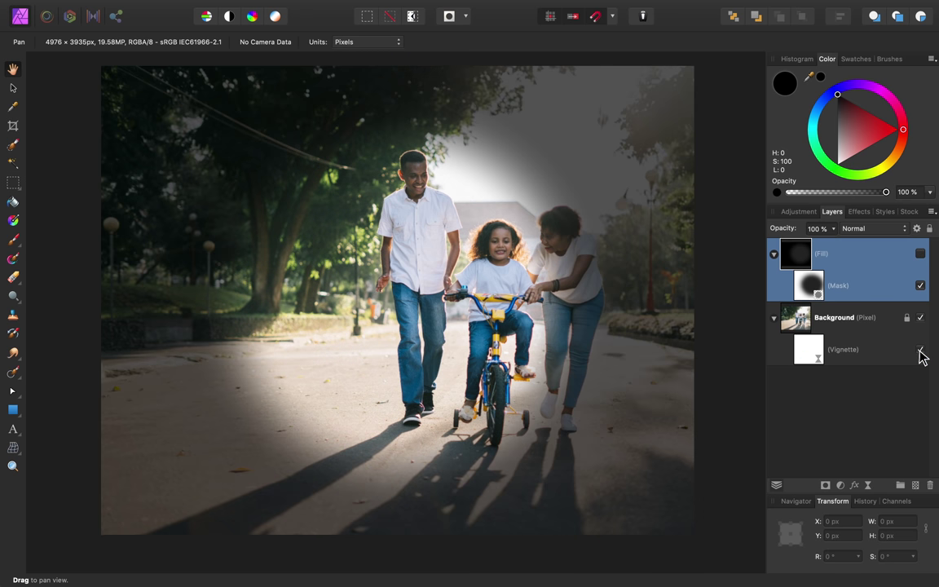
pyautogui.click(812, 352)
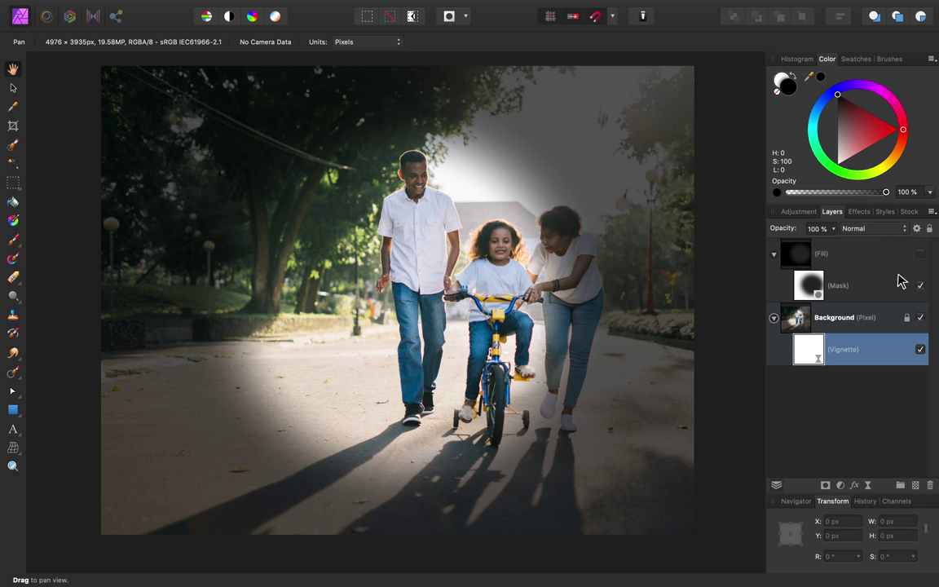
# Step: Drag the Vignette filter's Underlying top-right blend range node to Out 0%, then close
pyautogui.click(916, 230)
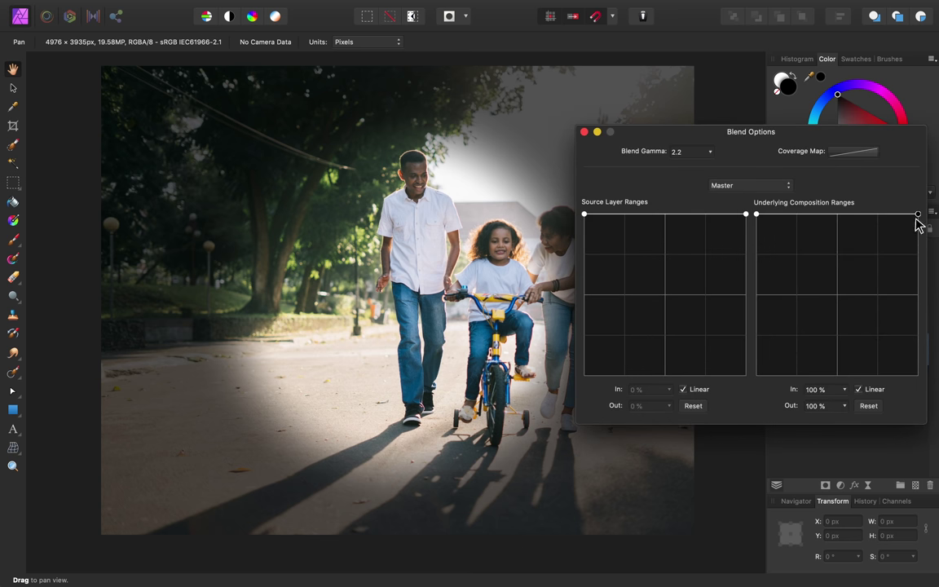
pyautogui.moveTo(918, 215); pyautogui.dragTo(922, 376)
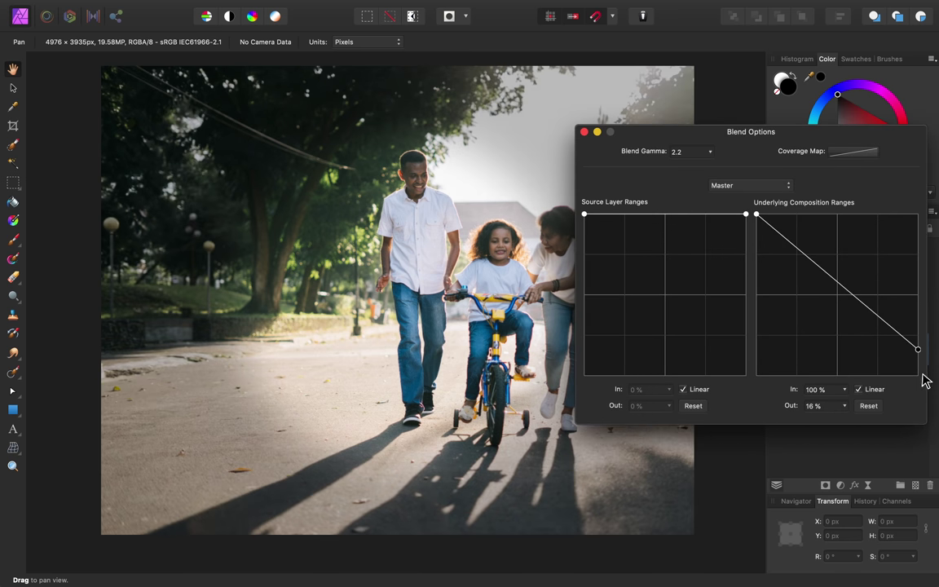
pyautogui.click(584, 131)
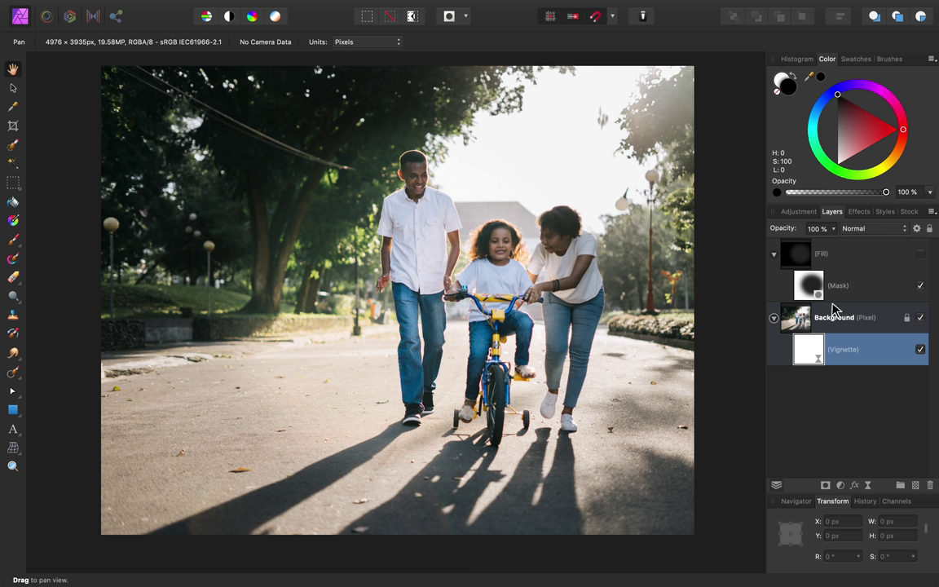
# Step: Hide the Vignette filter, show the Fill layer, and toggle it once to compare
pyautogui.click(920, 348)
pyautogui.click(920, 256)
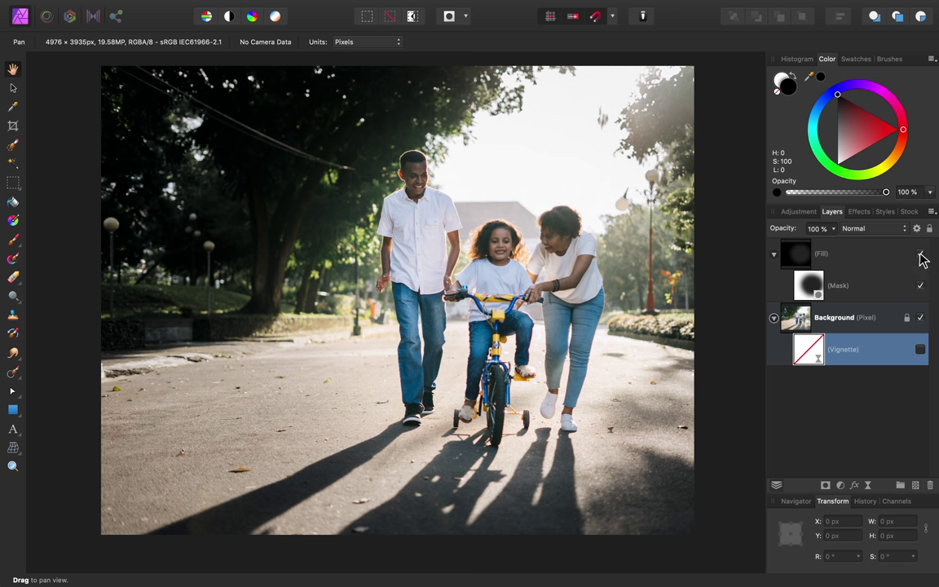
pyautogui.click(921, 255)
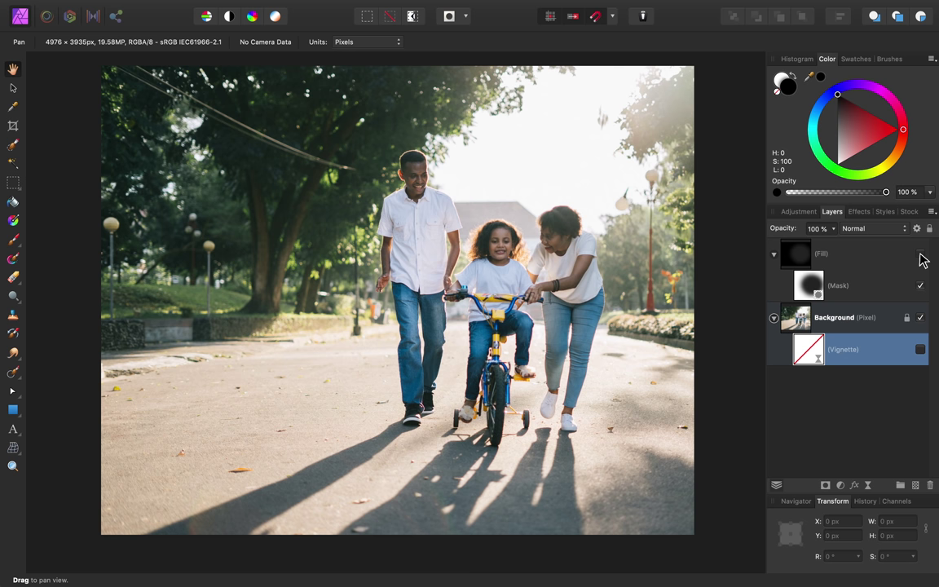
pyautogui.click(920, 256)
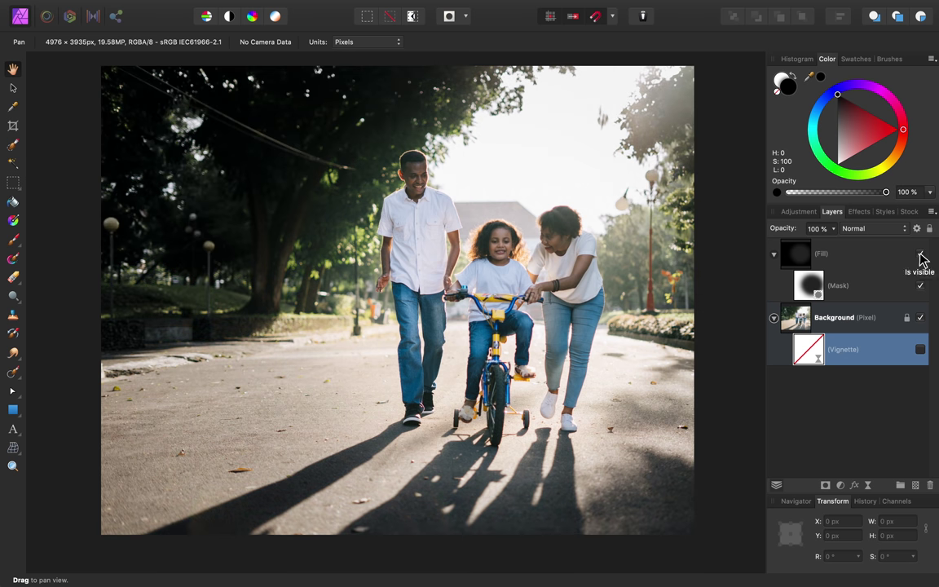